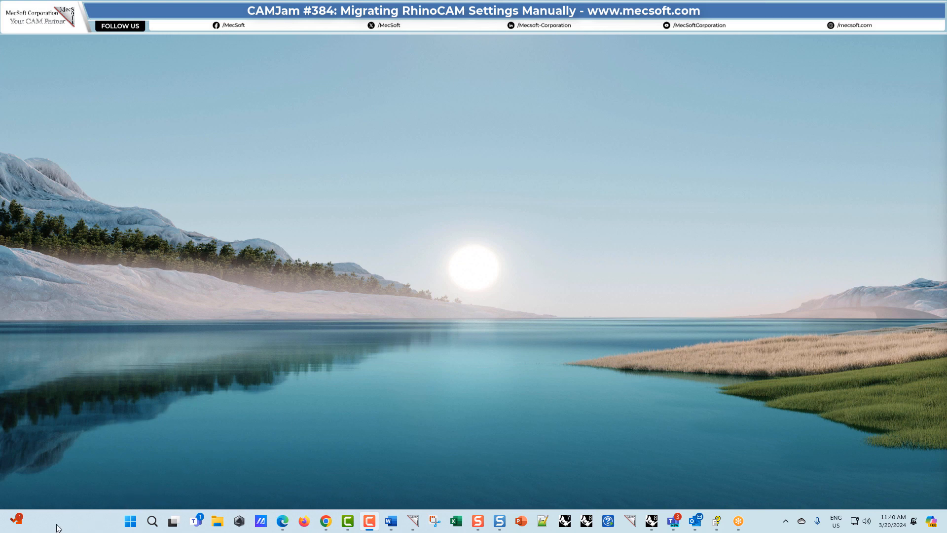
Search Windows for regedit and launch the Registry Editor.
{"action": "left_click", "coordinate": [153, 524]}
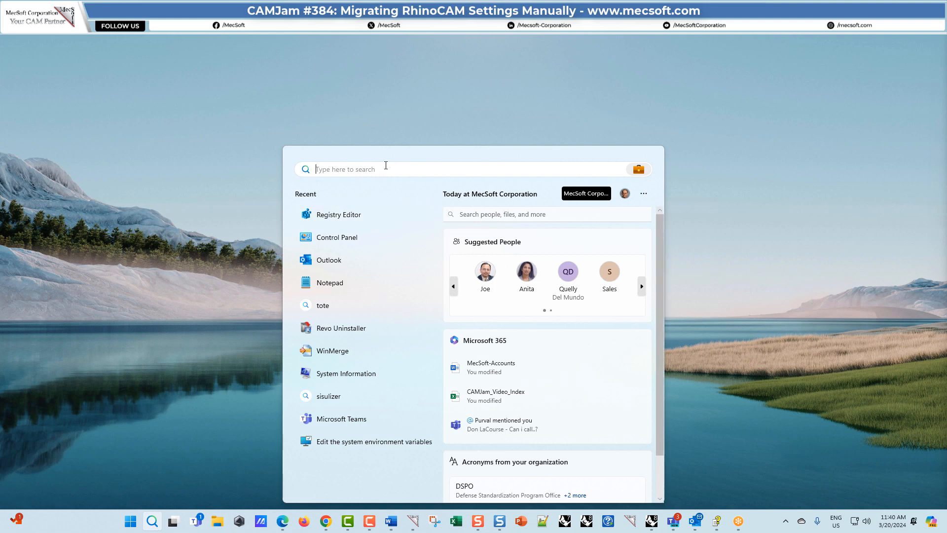
{"action": "type", "text": "regedit"}
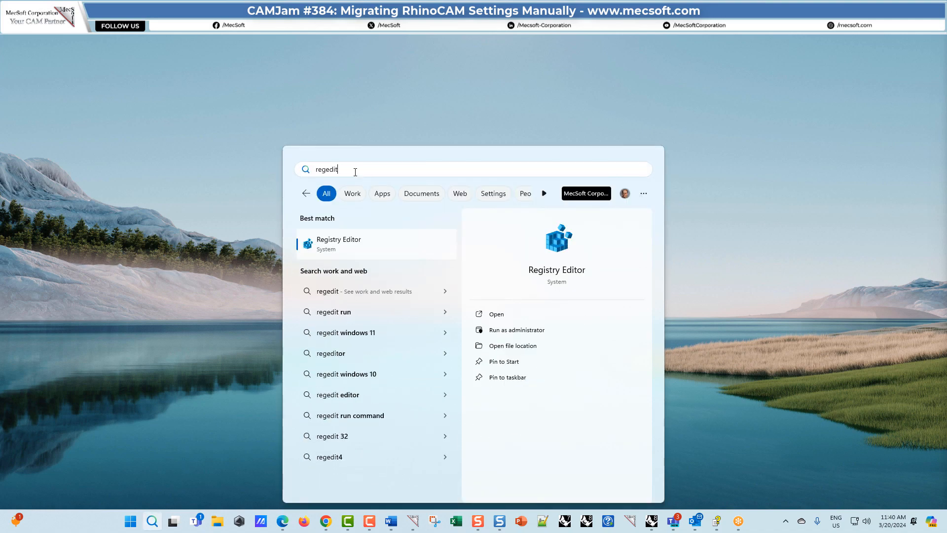
{"action": "key", "text": "Return"}
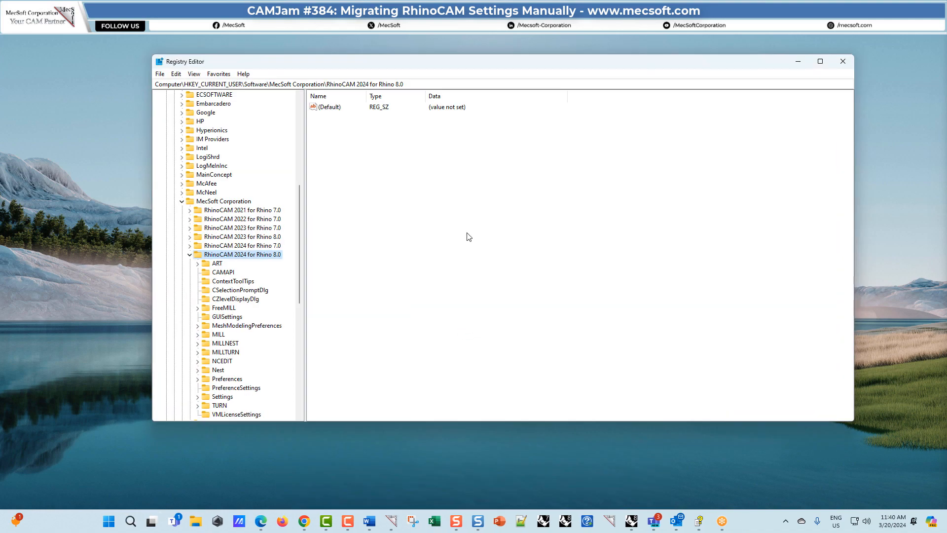
{"action": "mouse_move", "coordinate": [422, 64]}
{"action": "left_mouse_down"}
{"action": "mouse_move", "coordinate": [425, 85]}
{"action": "mouse_move", "coordinate": [420, 79]}
{"action": "left_mouse_up"}
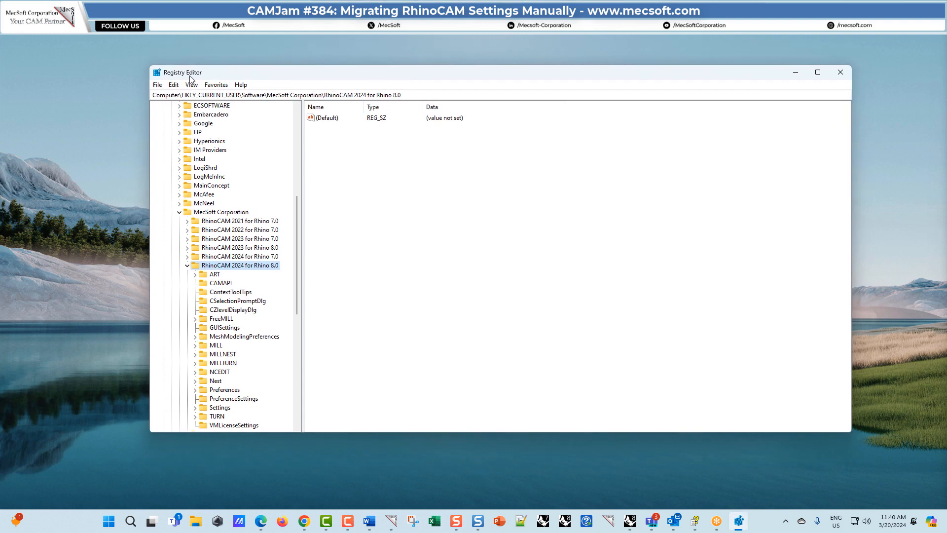
Expand the Software key under HKEY_CURRENT_USER in the registry tree.
{"action": "scroll", "coordinate": [296, 303], "scroll_direction": "up", "scroll_amount": 2}
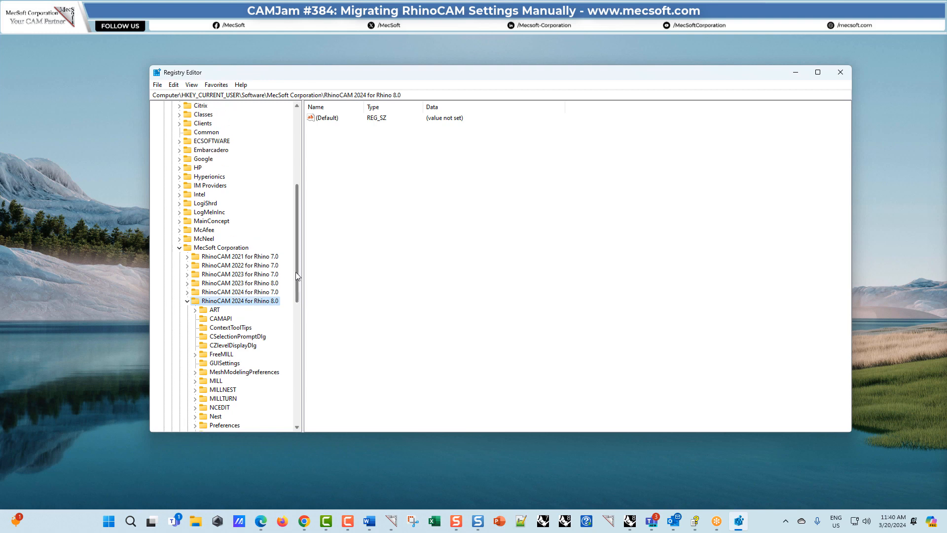
{"action": "left_click_drag", "start_coordinate": [296, 276], "coordinate": [294, 203]}
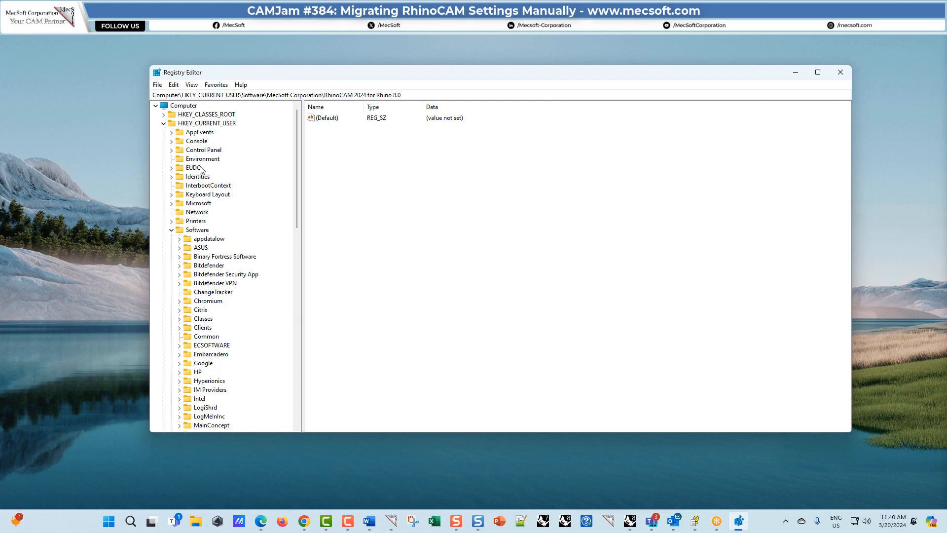
{"action": "left_click", "coordinate": [163, 123]}
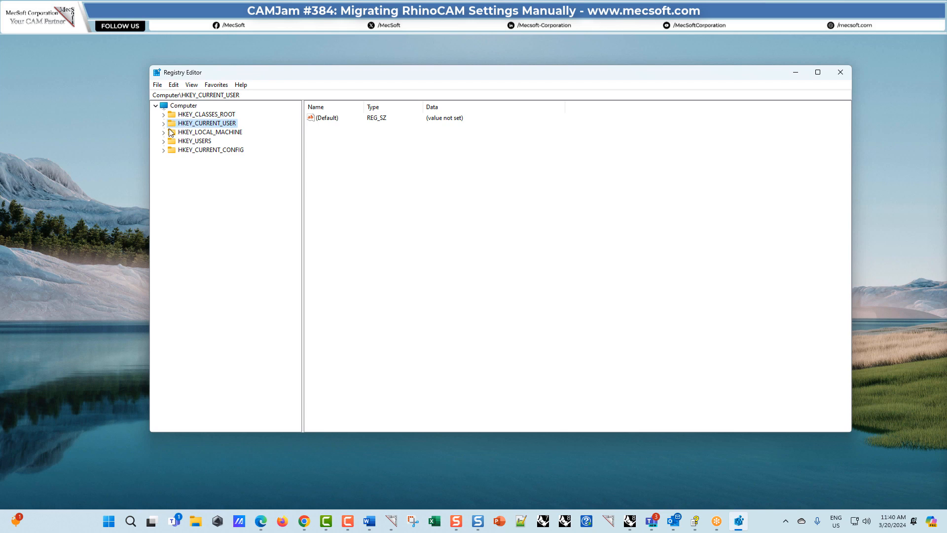
{"action": "left_click", "coordinate": [163, 123]}
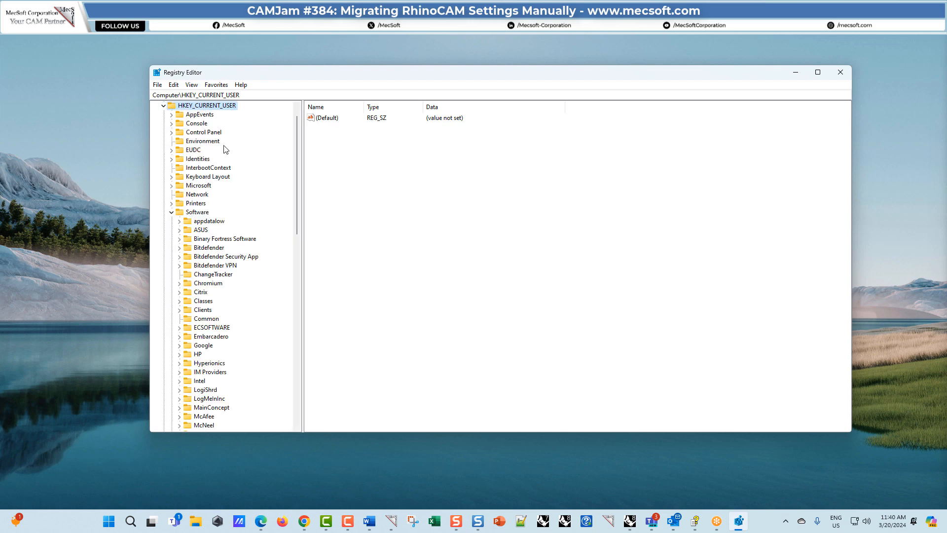
{"action": "scroll", "coordinate": [217, 140], "scroll_direction": "down", "scroll_amount": 1}
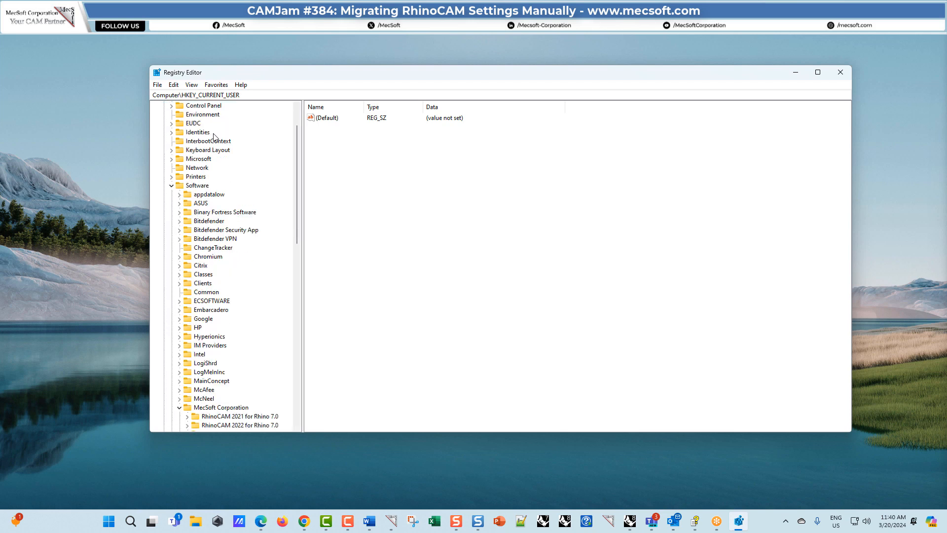
{"action": "left_click", "coordinate": [196, 185]}
{"action": "left_click", "coordinate": [171, 185]}
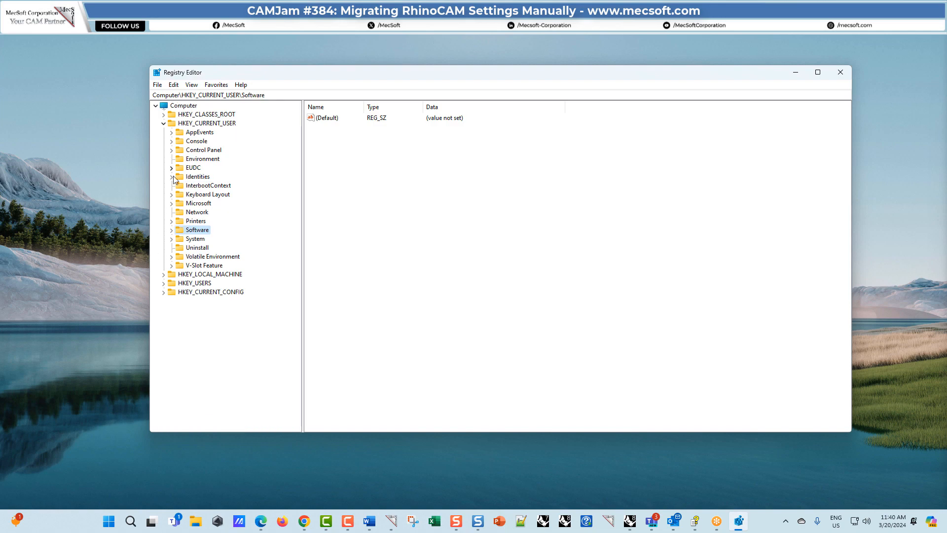
{"action": "left_click", "coordinate": [172, 230]}
Expand the MecSoft Corporation key and select its RhinoCAM 2024 for Rhino 8.0 subkey, leaving that subkey collapsed.
{"action": "scroll", "coordinate": [217, 170], "scroll_direction": "down", "scroll_amount": 4}
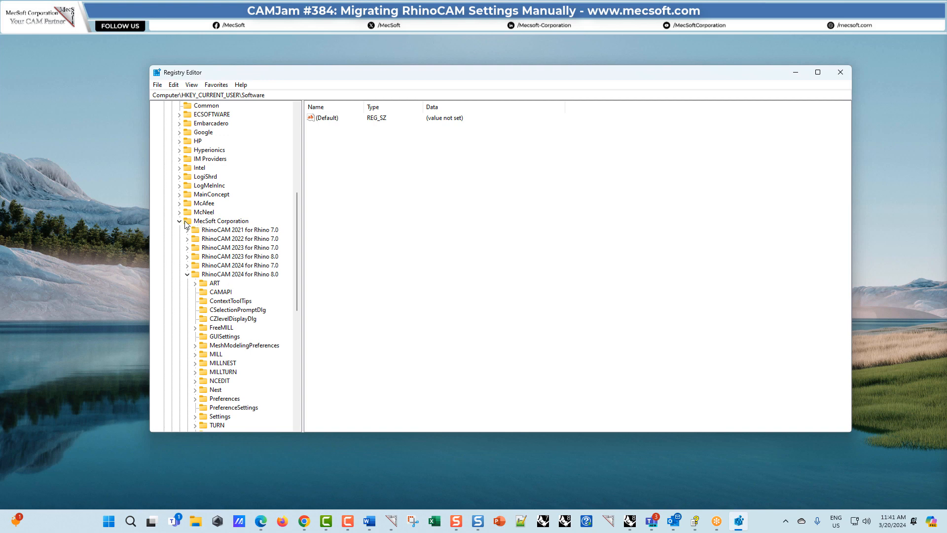
{"action": "left_click", "coordinate": [187, 221]}
{"action": "left_click", "coordinate": [179, 221]}
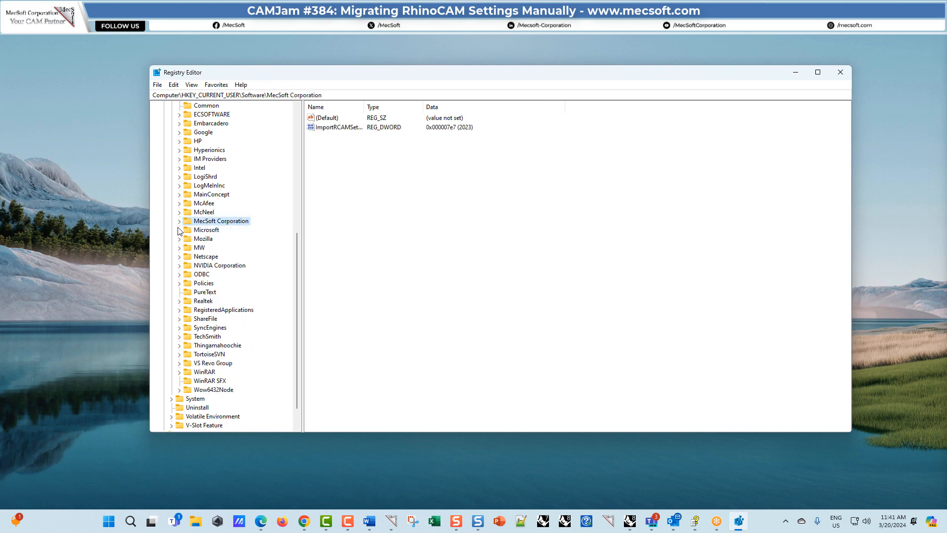
{"action": "left_click", "coordinate": [179, 221]}
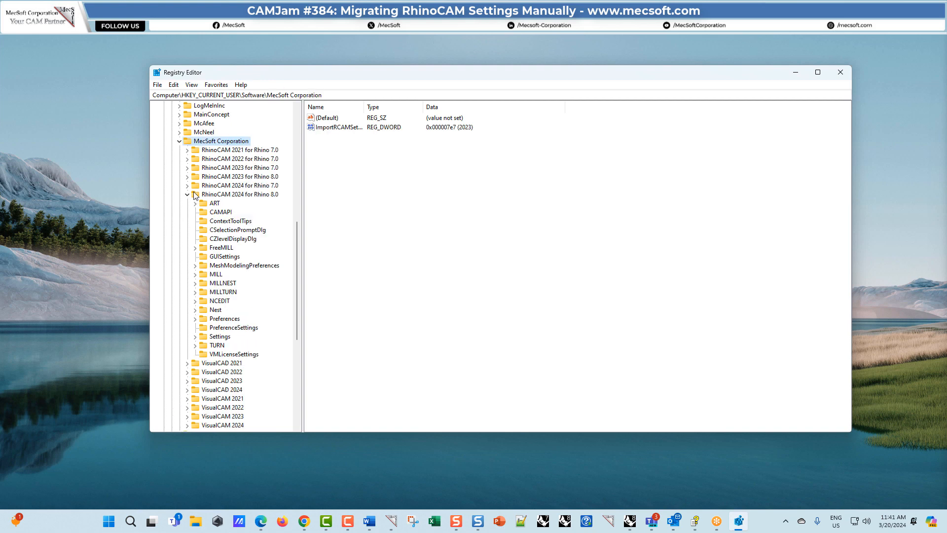
{"action": "left_click", "coordinate": [198, 195]}
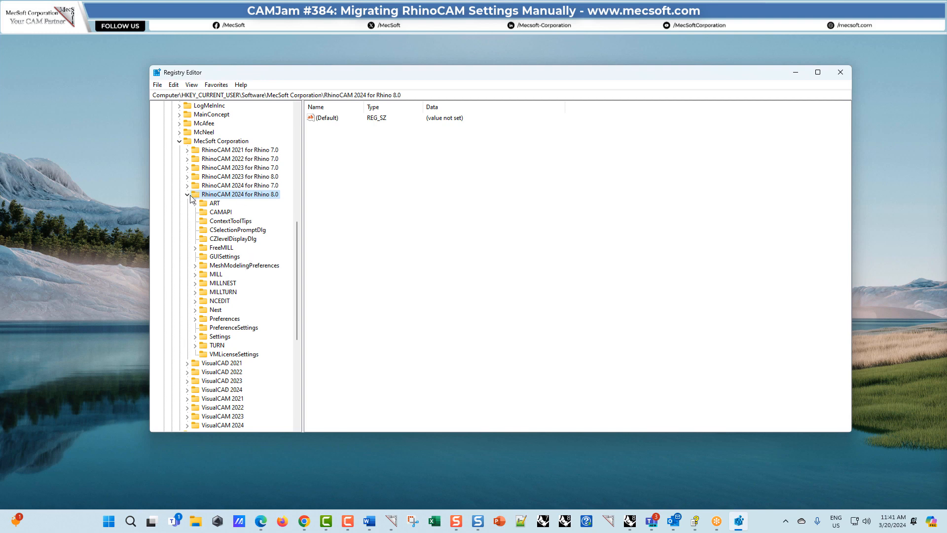
{"action": "left_click", "coordinate": [187, 195]}
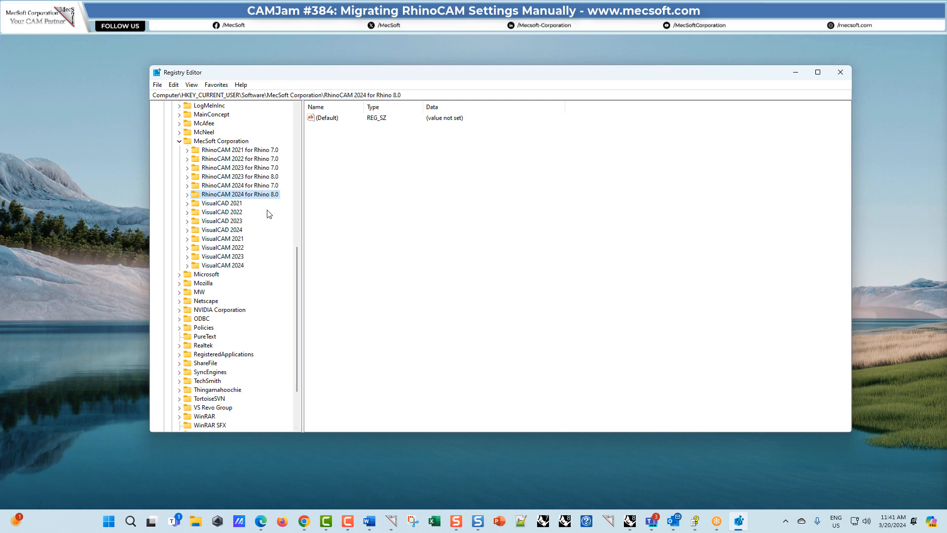
Export the selected branch to the MecSoft folder as "RhinoCAM 2024 for Rhino 8.0", replacing the existing .reg file, and close the Registry Editor.
{"action": "right_click", "coordinate": [197, 197]}
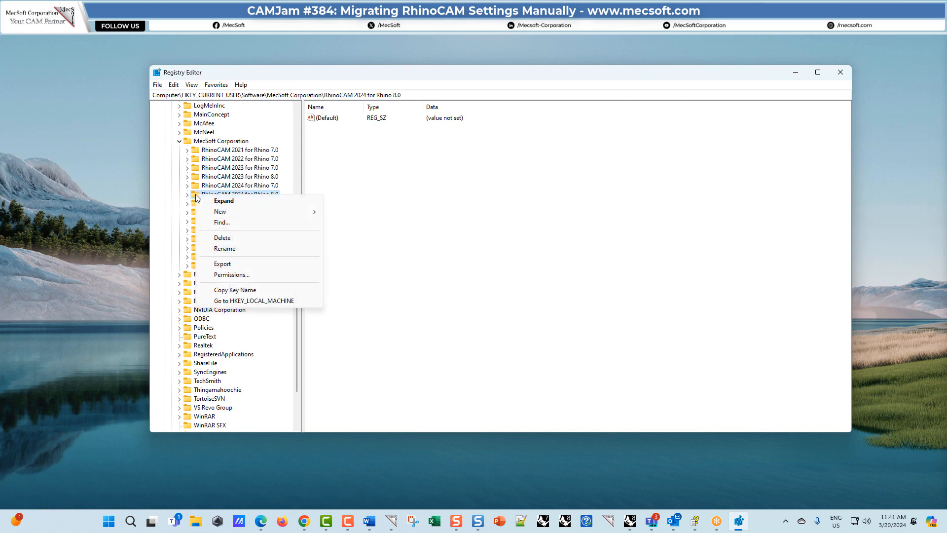
{"action": "left_click", "coordinate": [254, 266]}
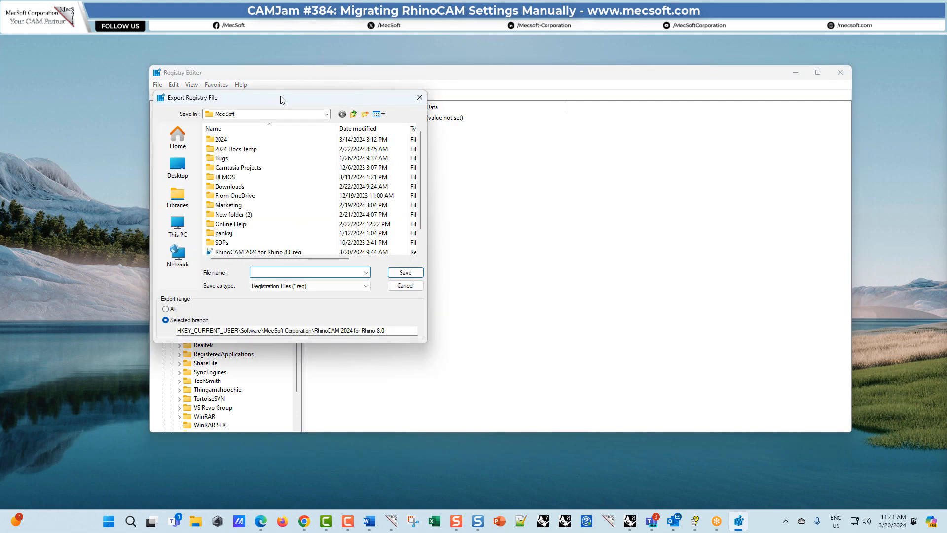
{"action": "left_click_drag", "start_coordinate": [307, 98], "coordinate": [387, 112]}
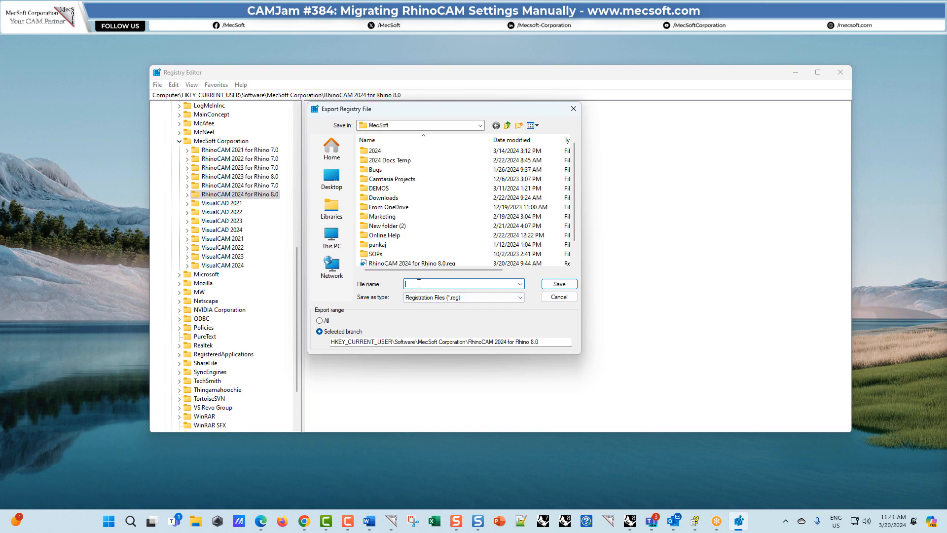
{"action": "type", "text": "RhinoCAM"}
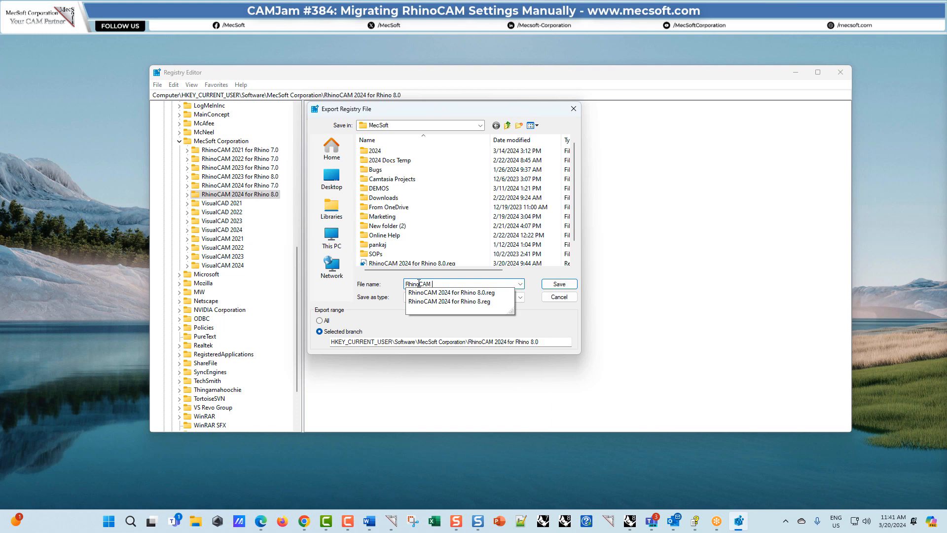
{"action": "type", "text": " 2024 for Rhino 8."}
{"action": "type", "text": "0"}
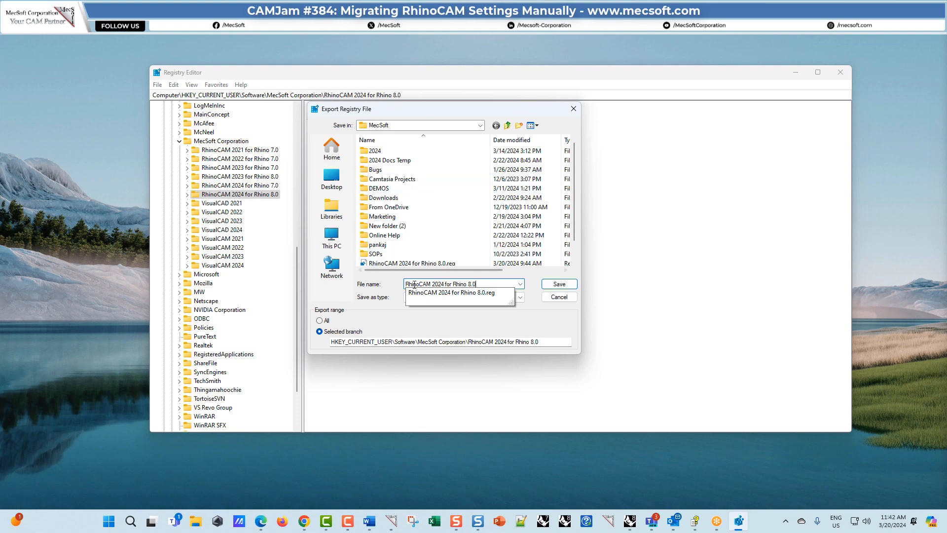
{"action": "left_click", "coordinate": [393, 286]}
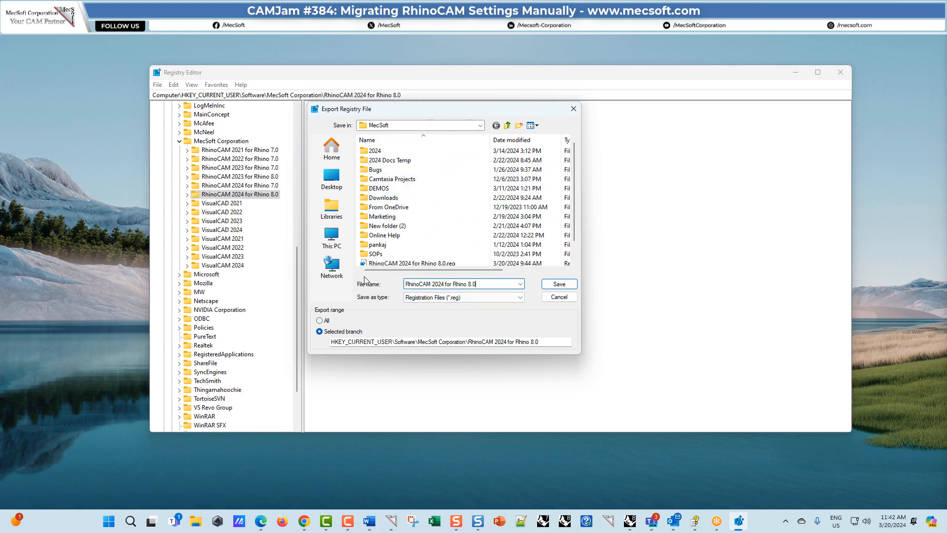
{"action": "left_click", "coordinate": [562, 284]}
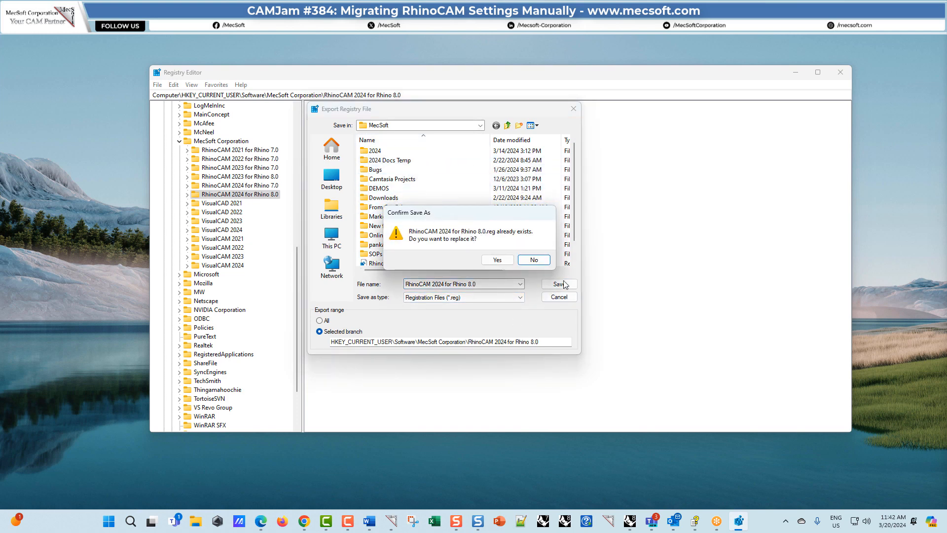
{"action": "left_click", "coordinate": [497, 260]}
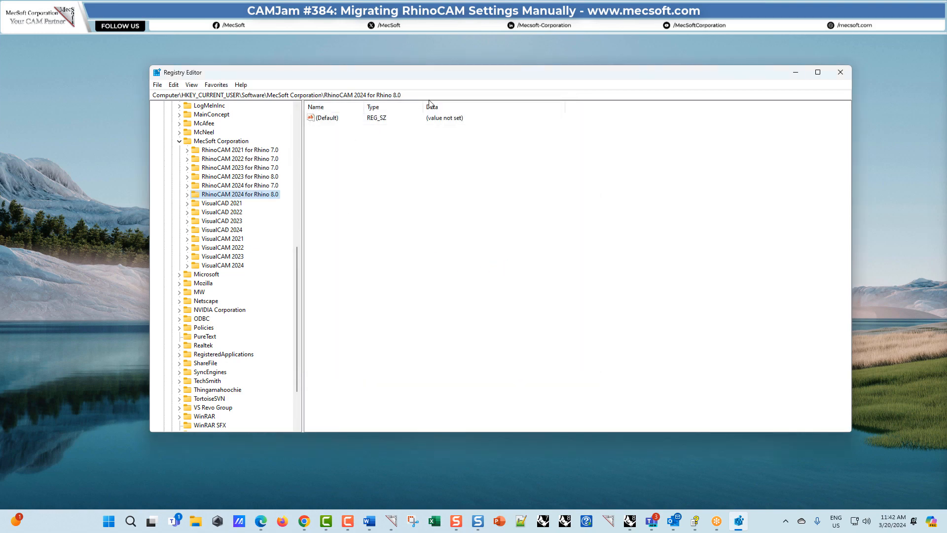
{"action": "left_click", "coordinate": [840, 73]}
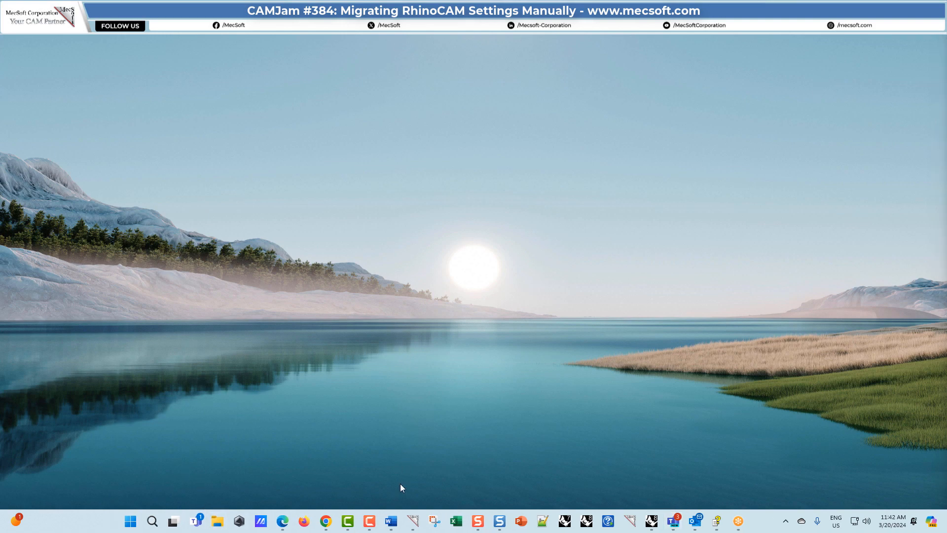
Switch to File Explorer, browse to C:\MecSoft and select the exported RhinoCAM 2024 for Rhino 8.0.reg file.
{"action": "key", "text": "super+e"}
{"action": "left_click_drag", "start_coordinate": [392, 46], "coordinate": [460, 59]}
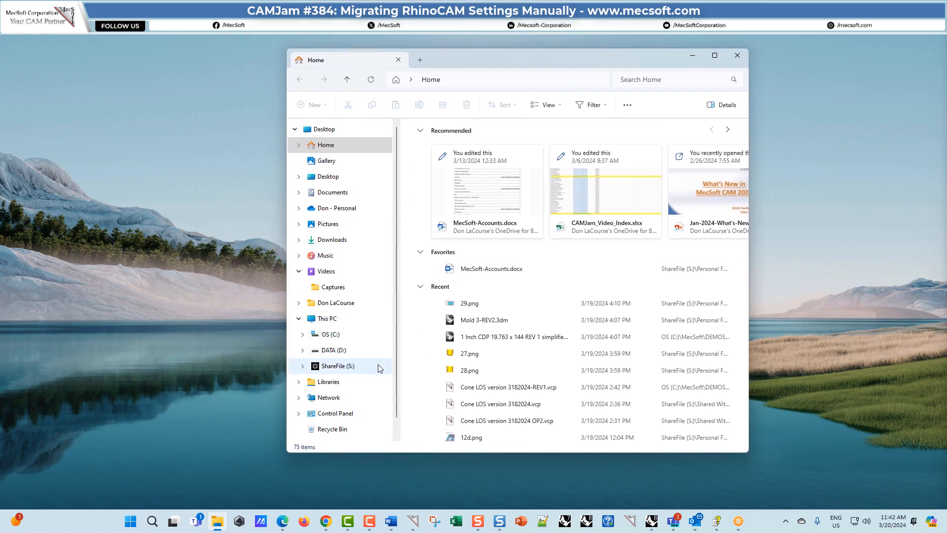
{"action": "left_click", "coordinate": [330, 334]}
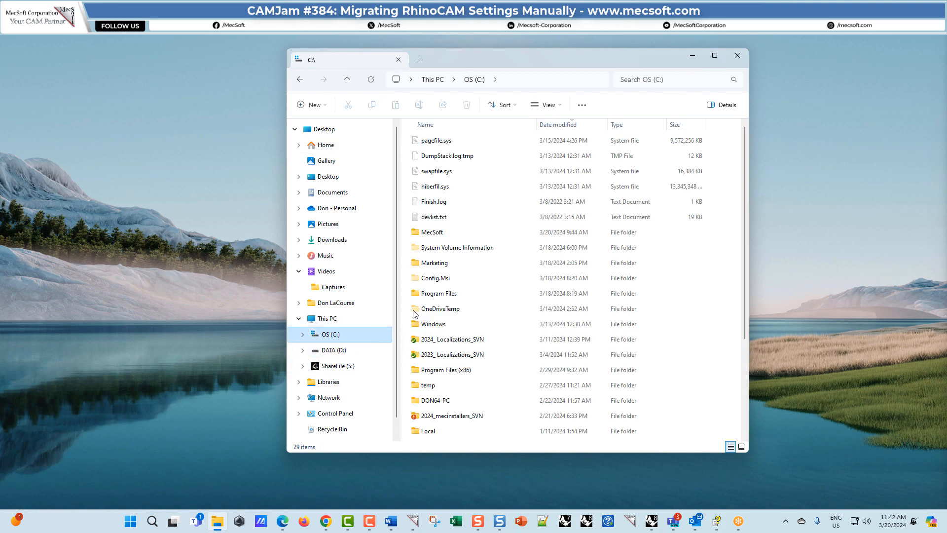
{"action": "double_click", "coordinate": [450, 231]}
{"action": "scroll", "coordinate": [501, 178], "scroll_direction": "down", "scroll_amount": 3}
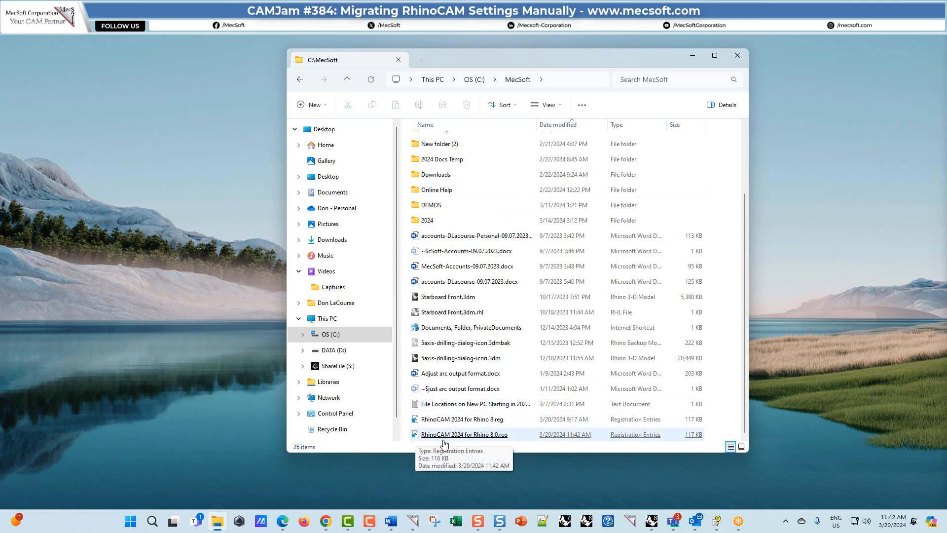
{"action": "left_click", "coordinate": [501, 440]}
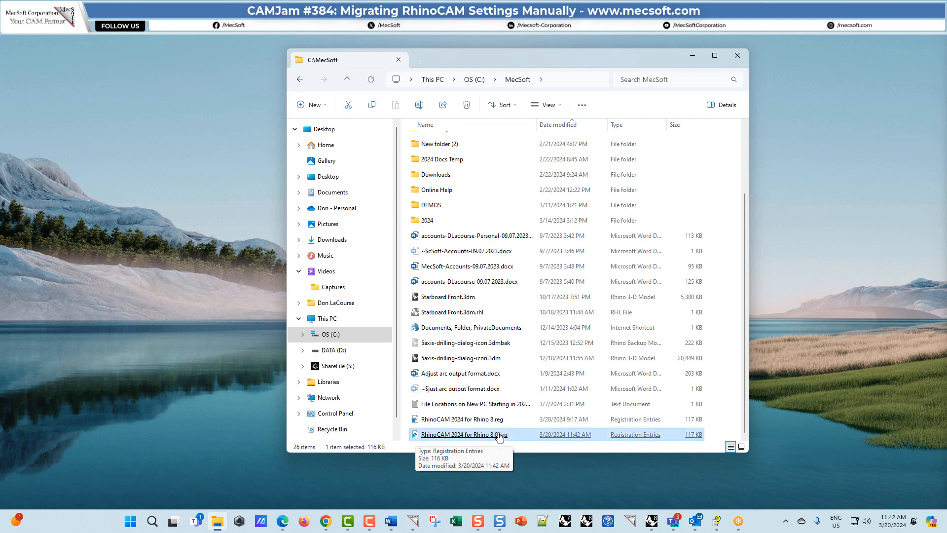
{"action": "right_click", "coordinate": [494, 437]}
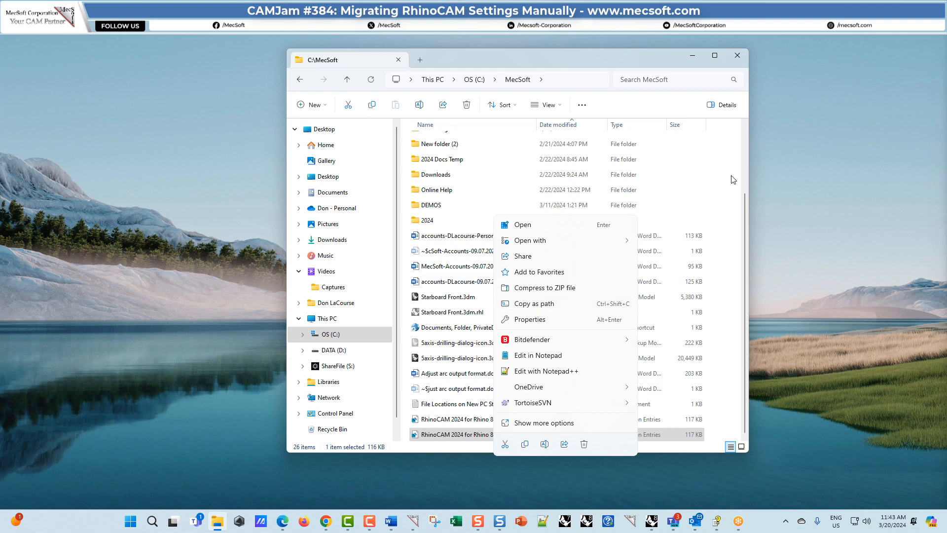
{"action": "left_click", "coordinate": [744, 209]}
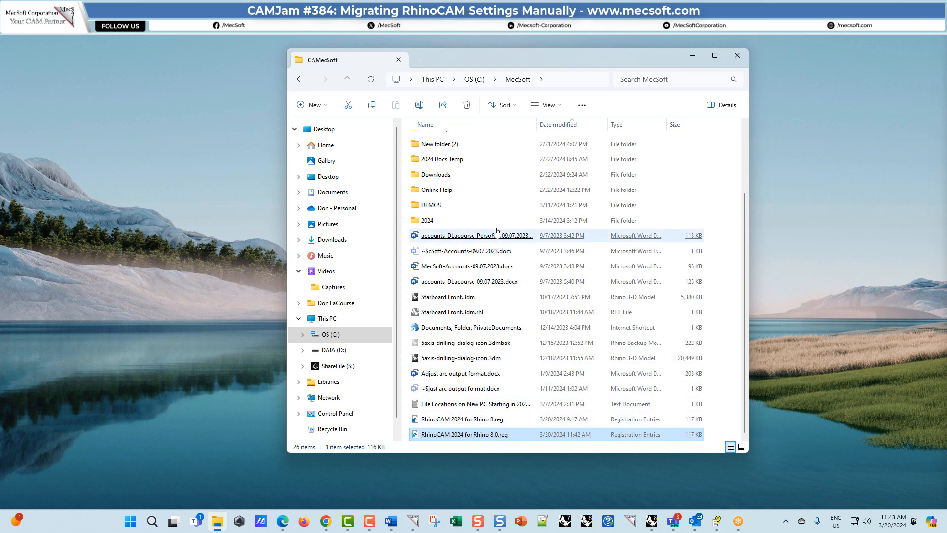
Open RhinoCAM 2024 for Rhino 8.0.reg, allow the Registry Editor to run and approve adding its keys and values to the registry.
{"action": "right_click", "coordinate": [506, 439]}
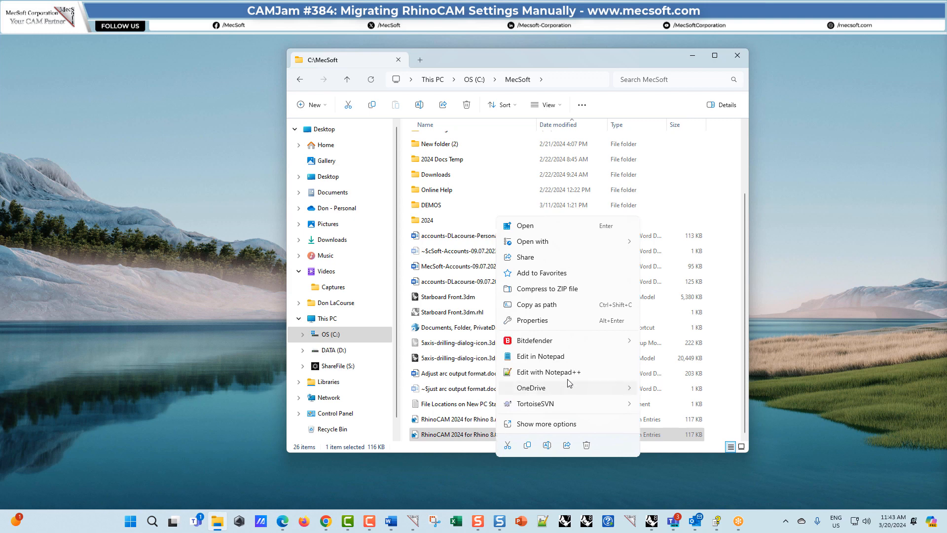
{"action": "mouse_move", "coordinate": [534, 245]}
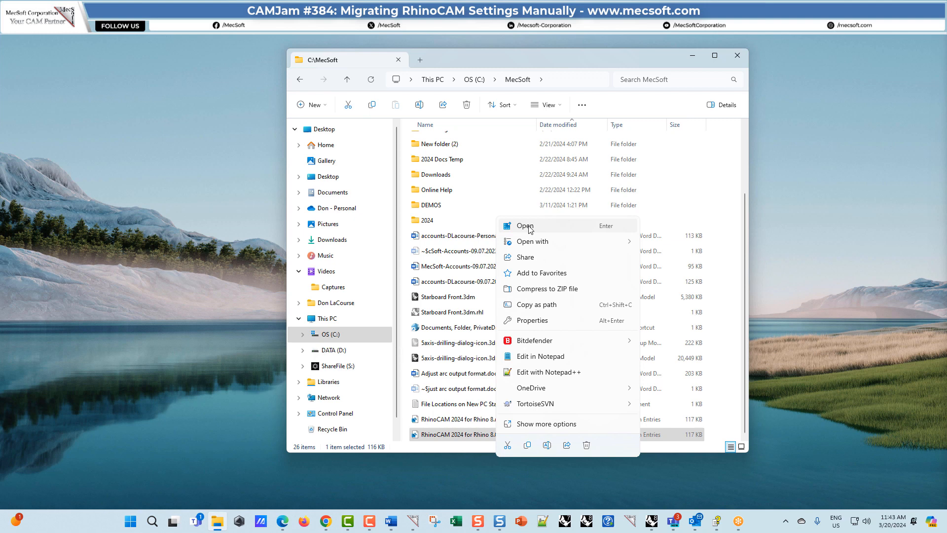
{"action": "left_click", "coordinate": [526, 226]}
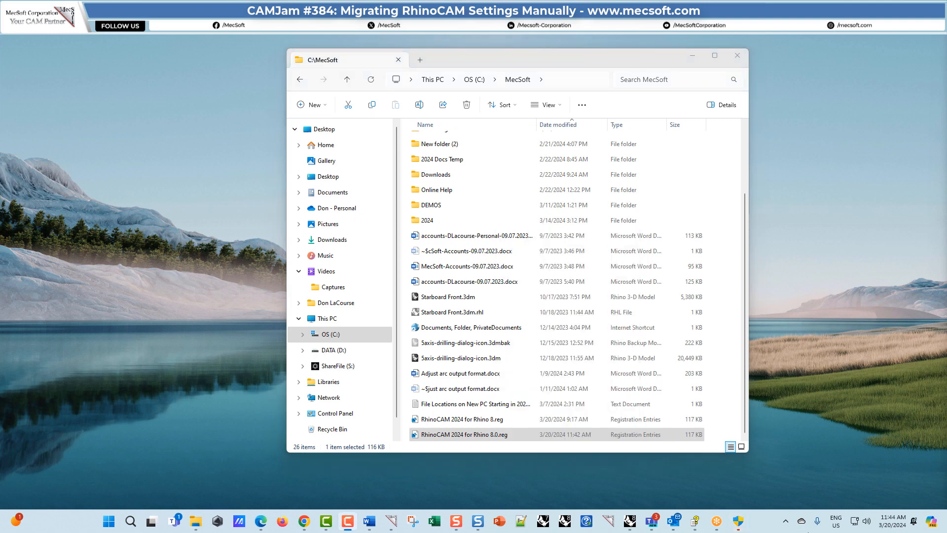
{"action": "mouse_move", "coordinate": [739, 525]}
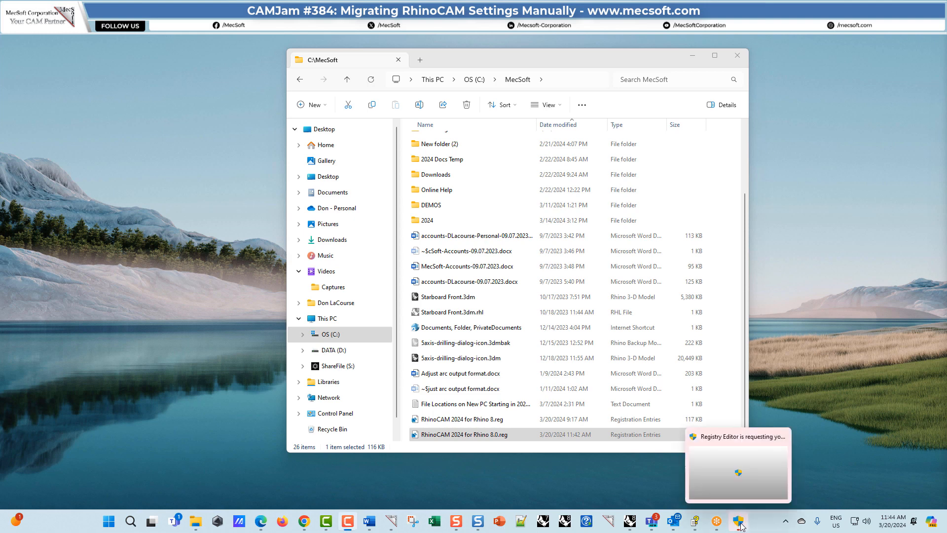
{"action": "left_click", "coordinate": [740, 526]}
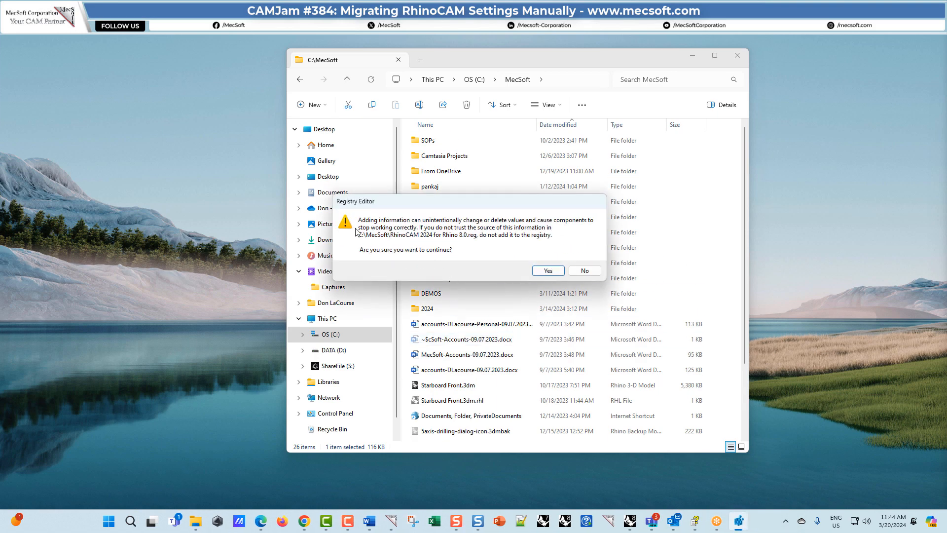
{"action": "left_click_drag", "start_coordinate": [441, 204], "coordinate": [473, 218]}
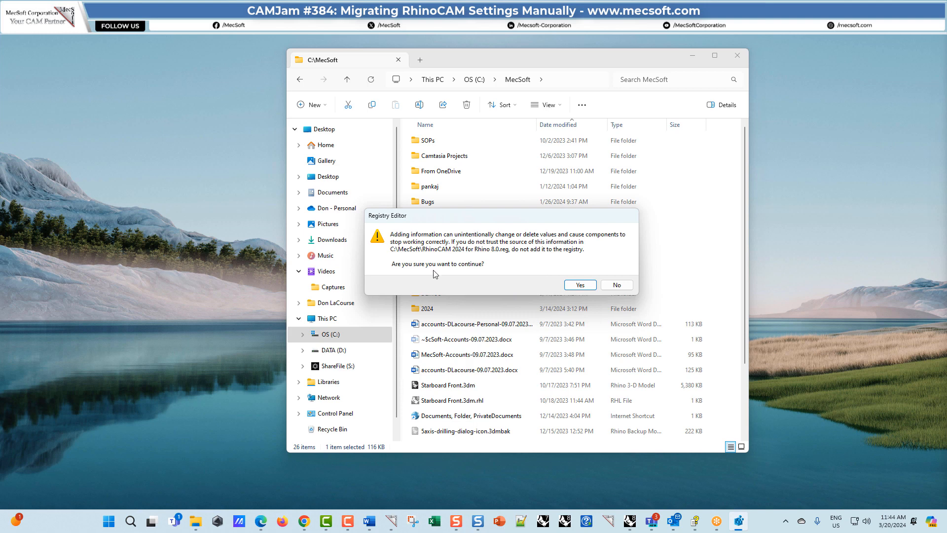
{"action": "left_click", "coordinate": [579, 285]}
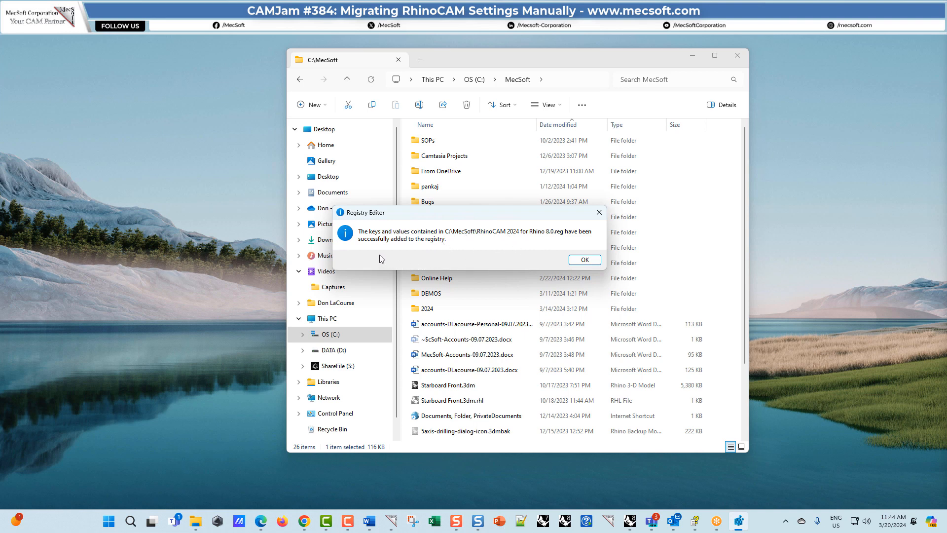
{"action": "left_click", "coordinate": [590, 262]}
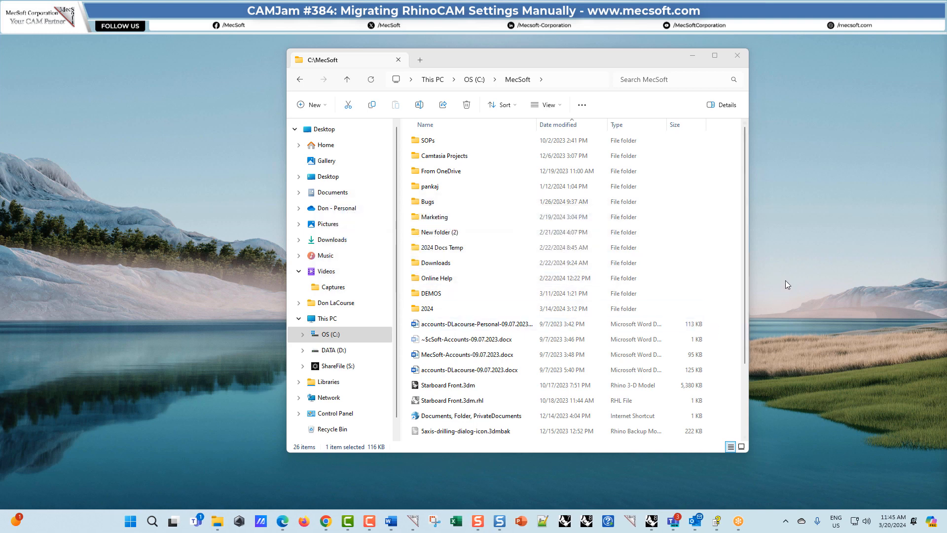